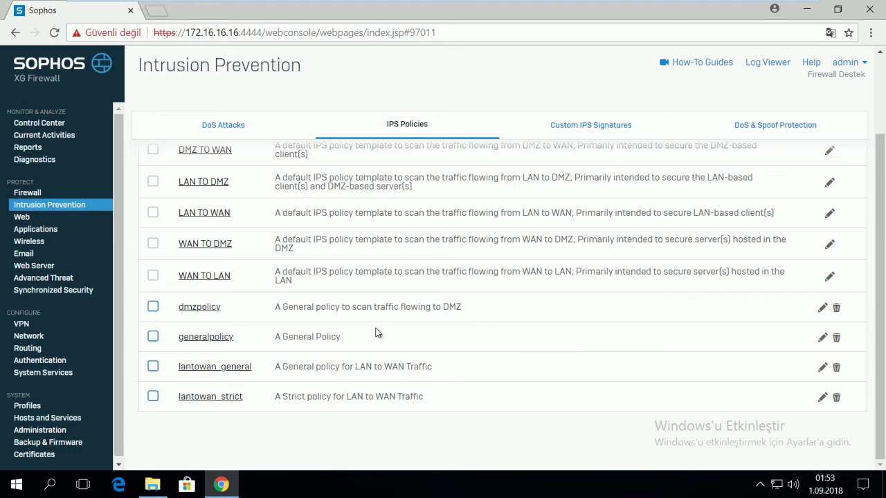
Step: Look through the IPS policy list and open the lantowan_general policy to check its rule's signature filter criteria
{"action": "scroll", "coordinate": [377, 333], "scroll_direction": "up", "scroll_amount": 3}
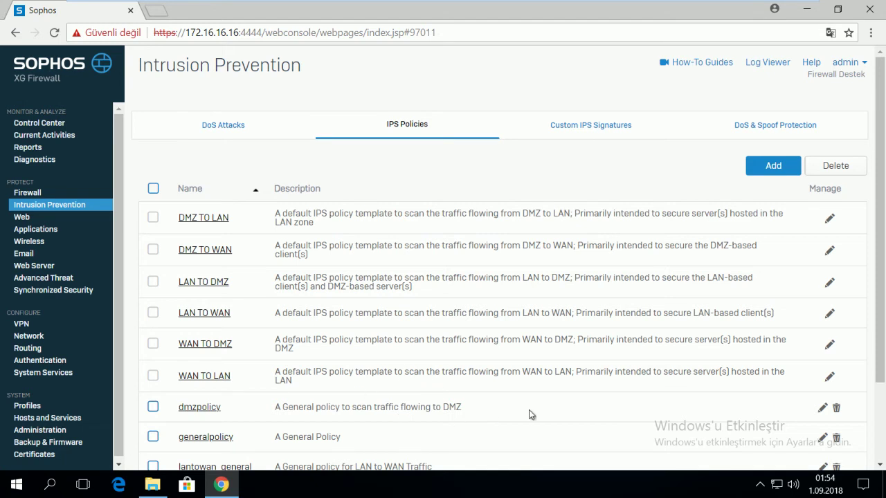
{"action": "scroll", "coordinate": [528, 413], "scroll_direction": "down", "scroll_amount": 3}
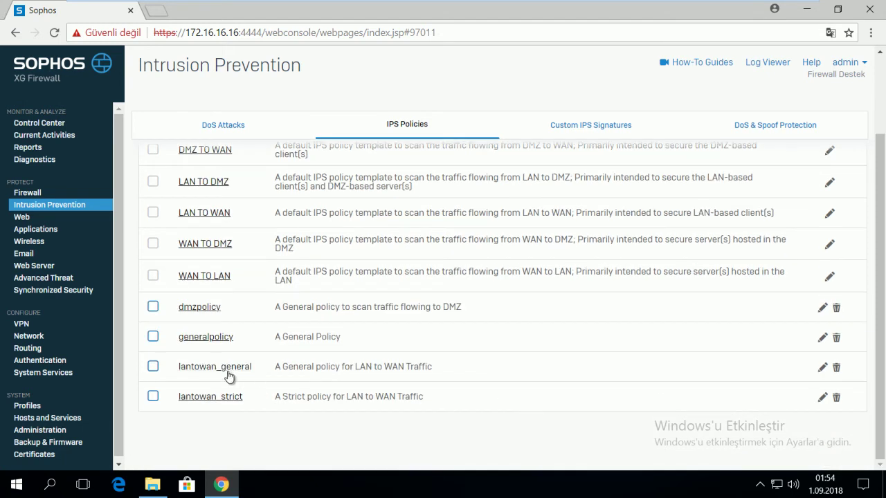
{"action": "left_click", "coordinate": [822, 367]}
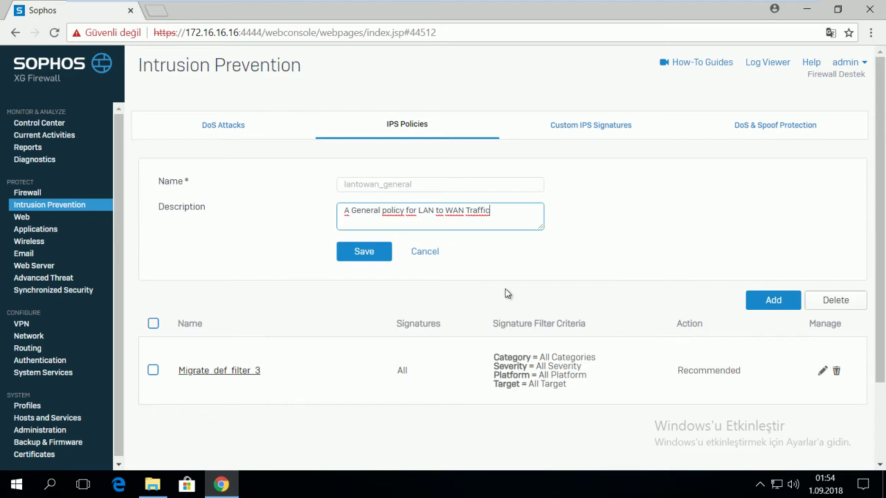
{"action": "scroll", "coordinate": [247, 258], "scroll_direction": "down", "scroll_amount": 3}
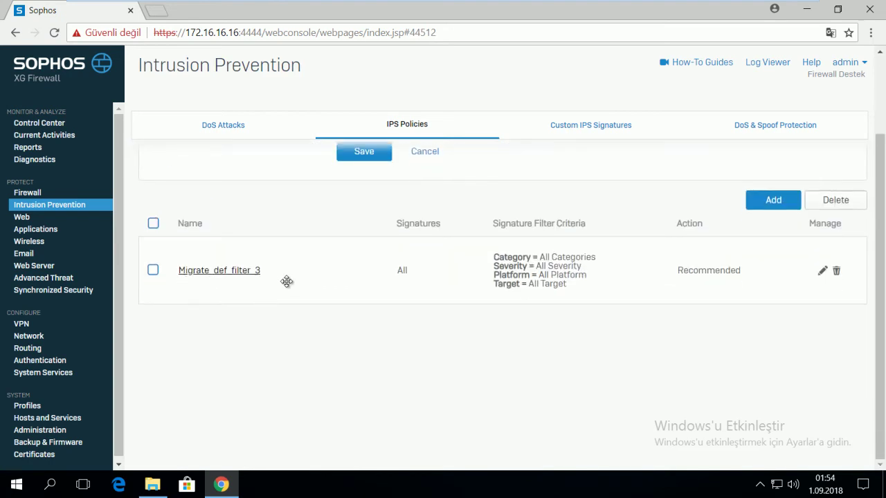
{"action": "mouse_move", "coordinate": [562, 275]}
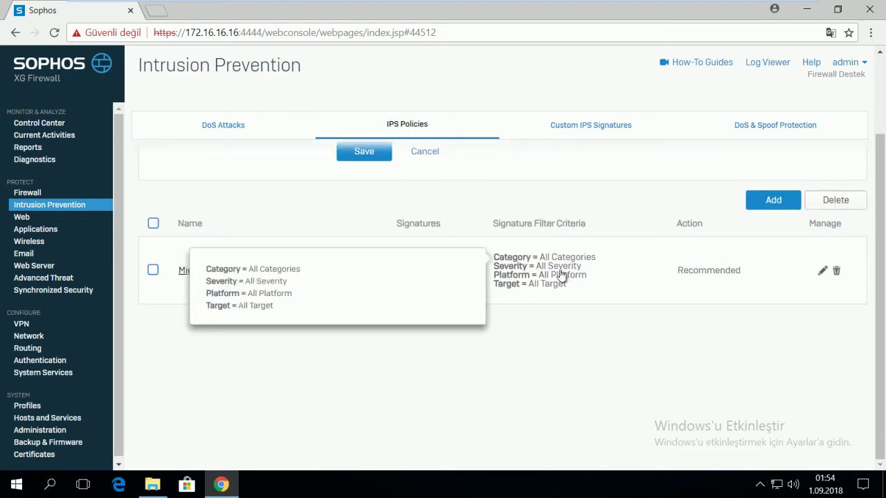
Step: Examine the signatures in the Migrate_def_filter_3 rule and return to the policy list without saving
{"action": "left_click", "coordinate": [822, 272]}
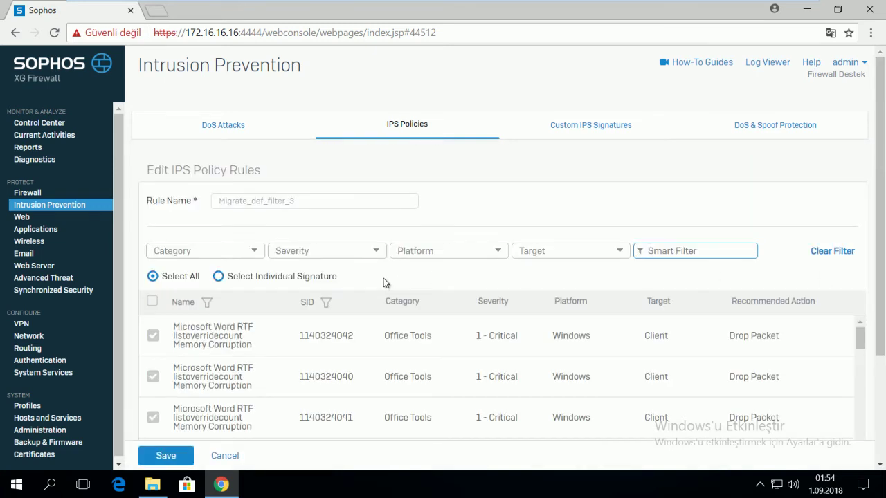
{"action": "scroll", "coordinate": [269, 328], "scroll_direction": "down", "scroll_amount": 5}
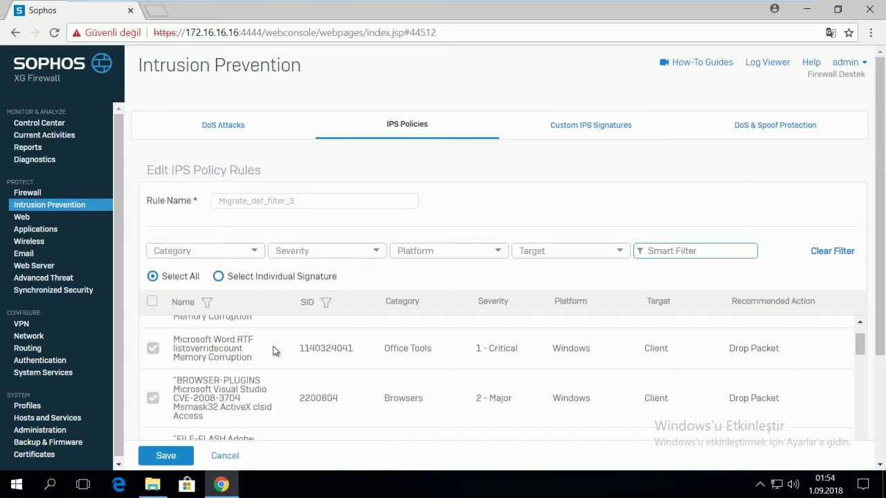
{"action": "scroll", "coordinate": [273, 351], "scroll_direction": "down", "scroll_amount": 3}
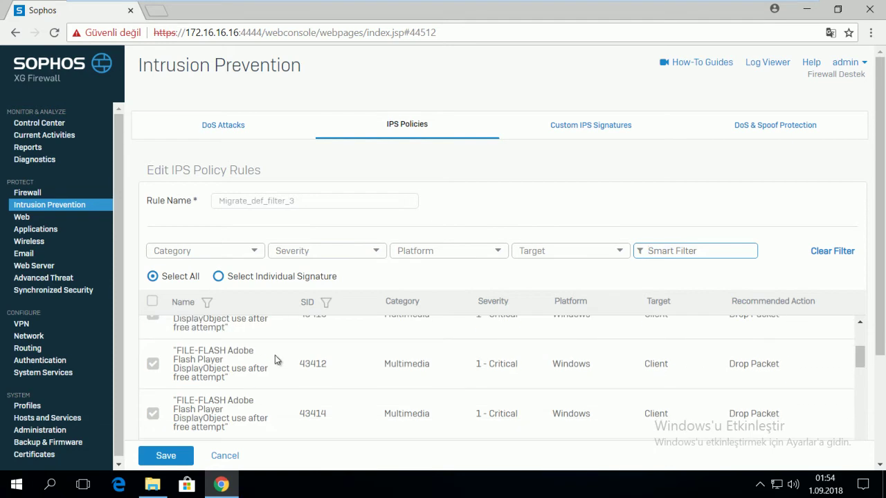
{"action": "scroll", "coordinate": [274, 357], "scroll_direction": "down", "scroll_amount": 1}
{"action": "scroll", "coordinate": [275, 359], "scroll_direction": "down", "scroll_amount": 4}
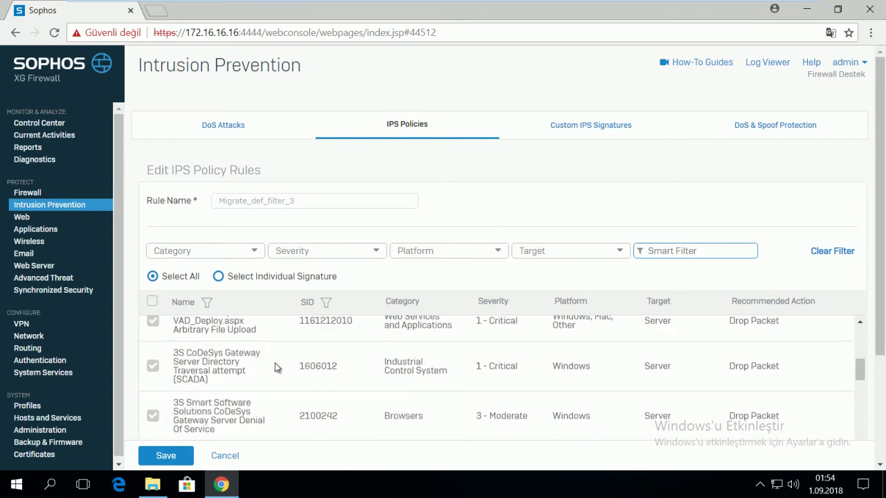
{"action": "scroll", "coordinate": [275, 366], "scroll_direction": "down", "scroll_amount": 3}
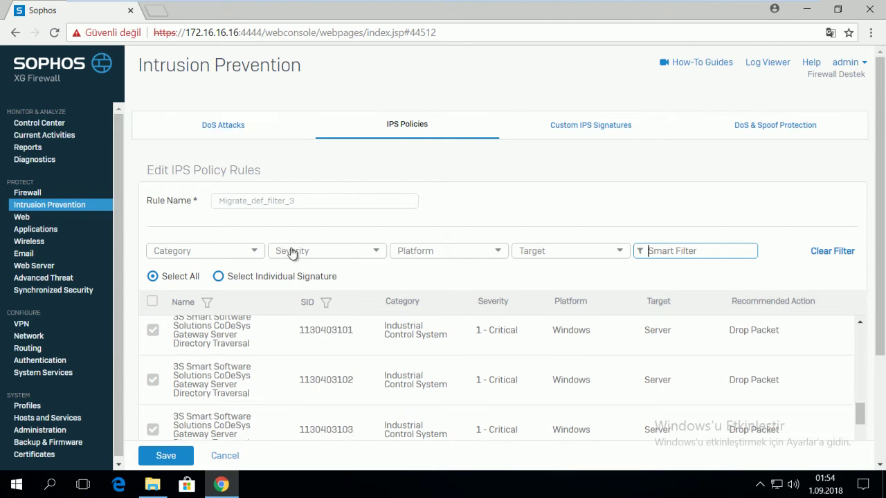
{"action": "left_click", "coordinate": [225, 456]}
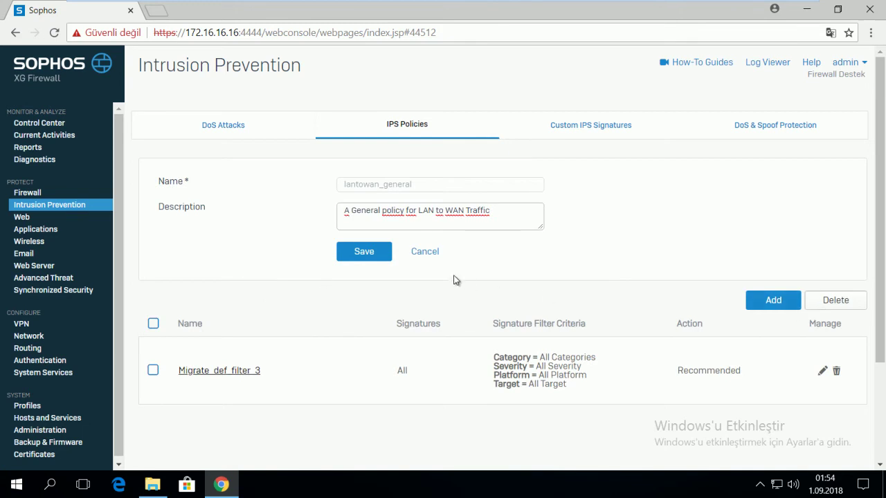
{"action": "left_click", "coordinate": [427, 253]}
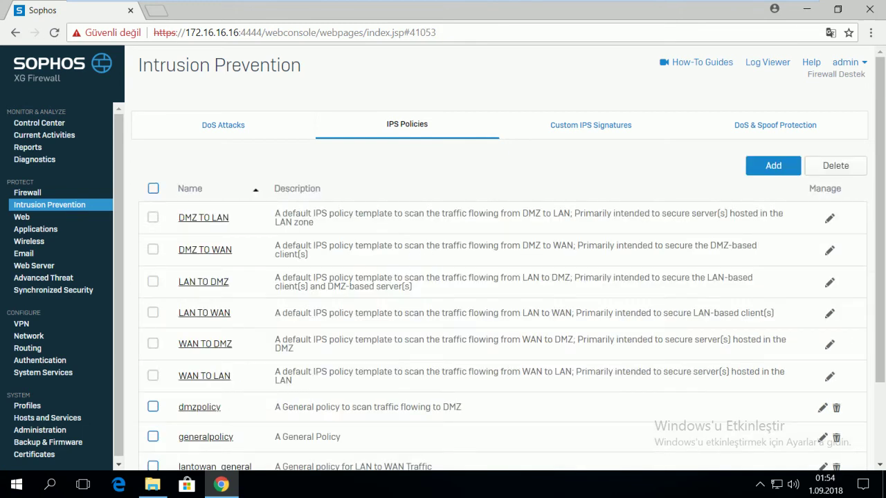
Step: Create an IPS policy named IPS-Policy with the description "IPS Policy" and without cloning rules from another policy
{"action": "left_click", "coordinate": [772, 170]}
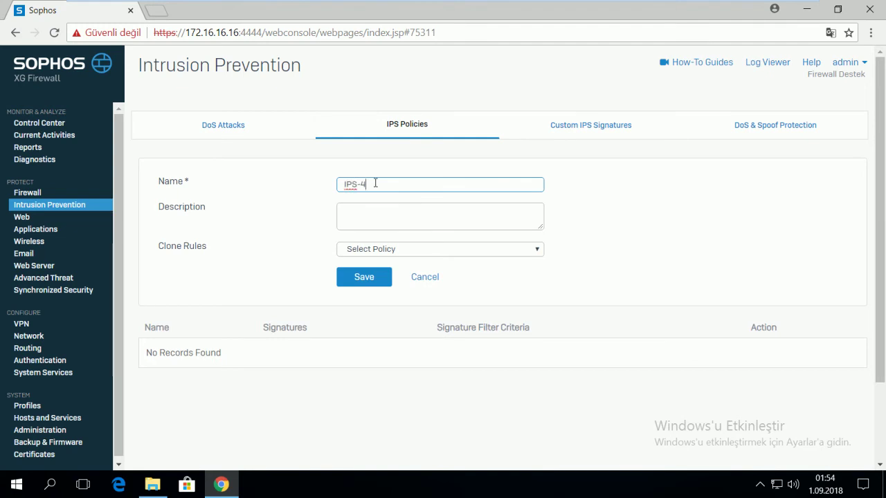
{"action": "key", "text": "BackSpace"}
{"action": "left_click", "coordinate": [360, 216]}
{"action": "type", "text": "IPS P"}
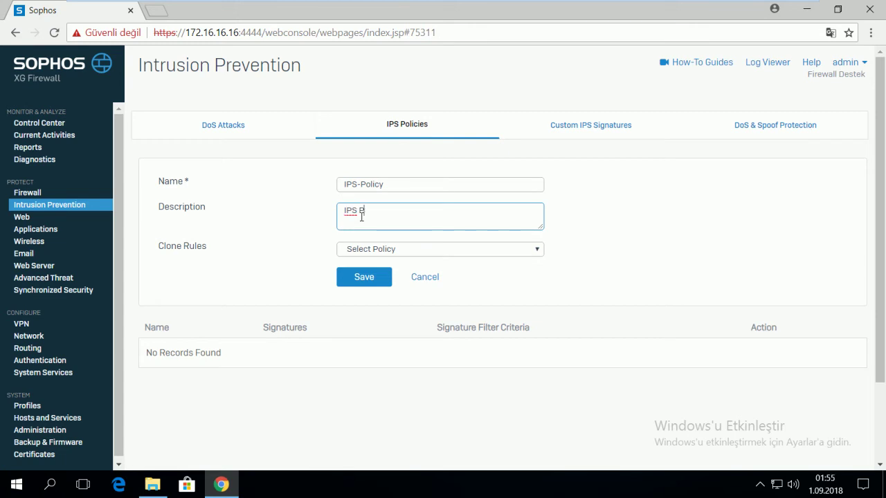
{"action": "type", "text": "olicy"}
{"action": "left_click", "coordinate": [391, 250]}
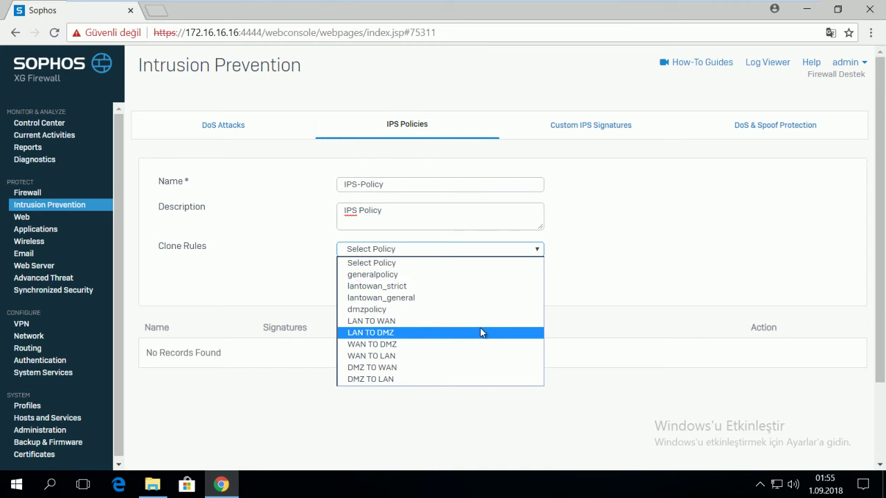
{"action": "left_click", "coordinate": [295, 254]}
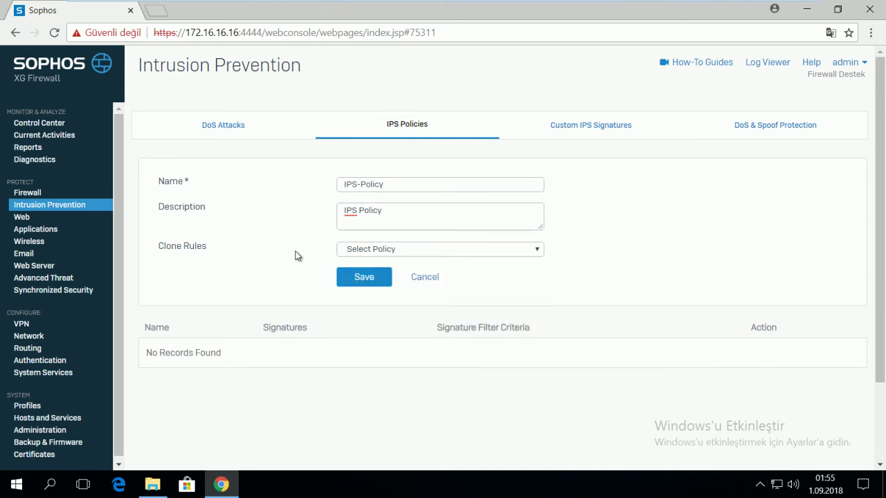
{"action": "left_click", "coordinate": [361, 281]}
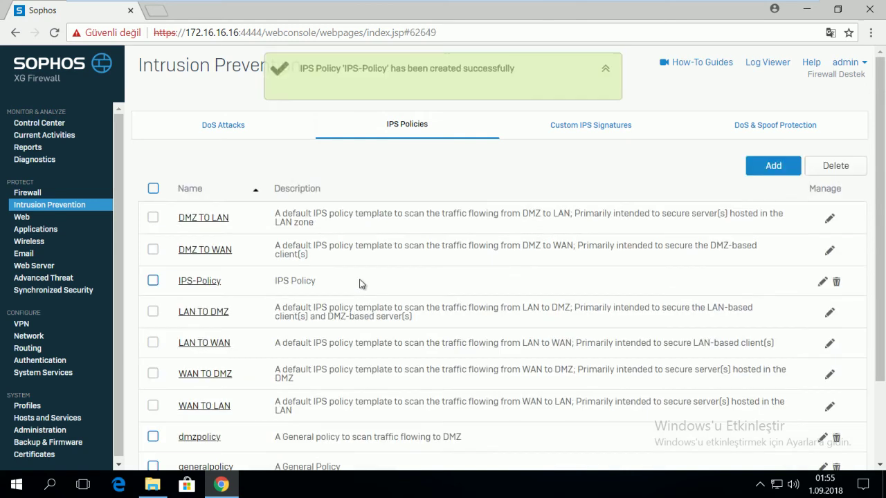
Step: Open the new IPS-Policy for editing and start a policy rule named Deneme
{"action": "scroll", "coordinate": [388, 339], "scroll_direction": "down", "scroll_amount": 3}
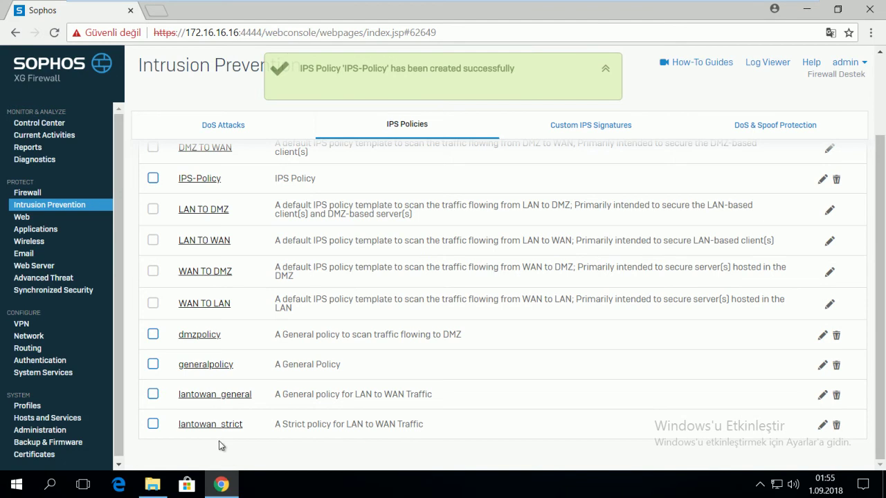
{"action": "scroll", "coordinate": [236, 408], "scroll_direction": "up", "scroll_amount": 3}
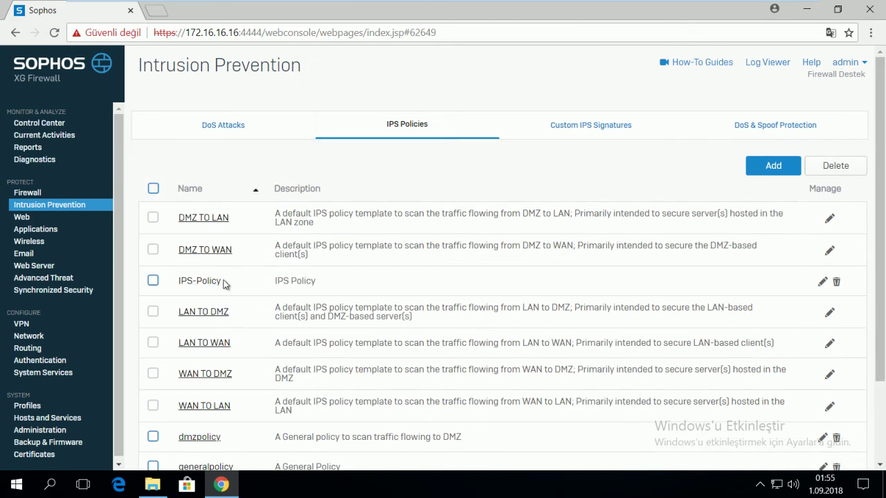
{"action": "left_click", "coordinate": [822, 282]}
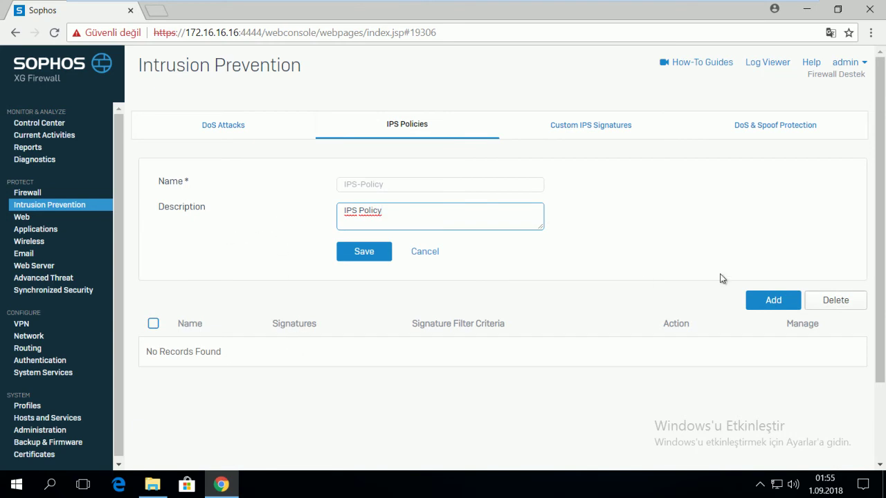
{"action": "left_click", "coordinate": [767, 303]}
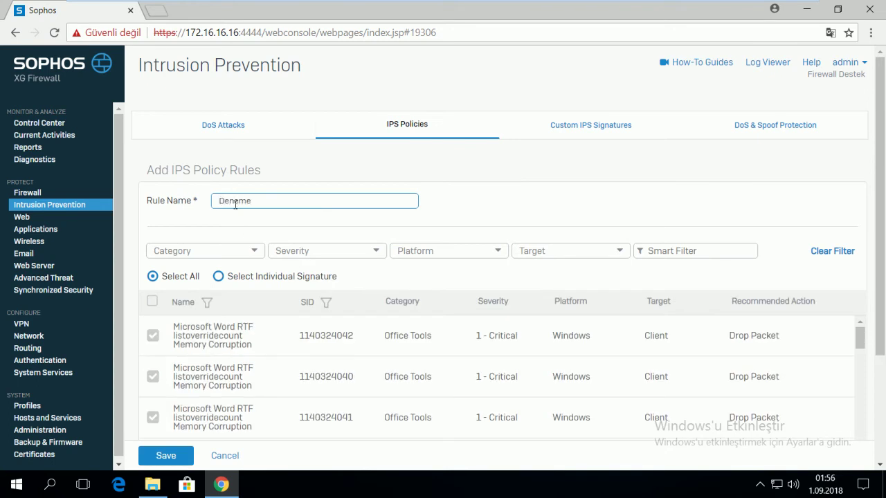
Step: Filter the rule's signatures by the Browsers category and the 1 - Critical severity
{"action": "left_click", "coordinate": [239, 253]}
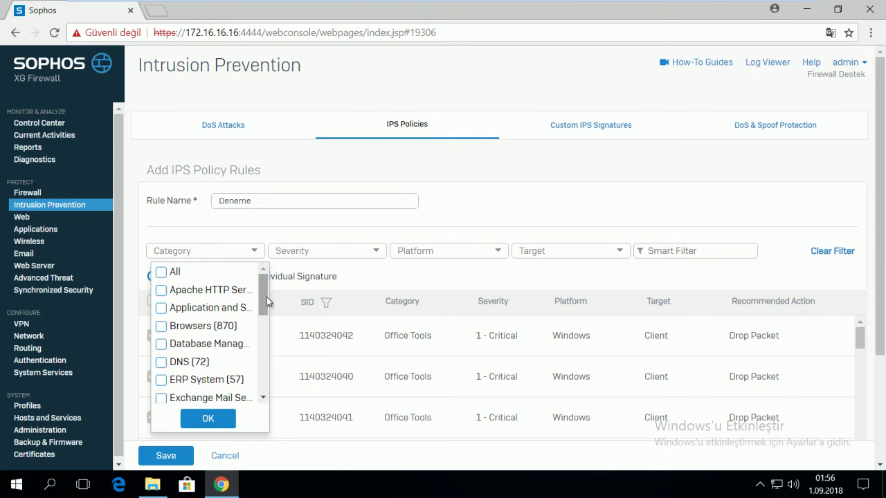
{"action": "mouse_move", "coordinate": [266, 299]}
{"action": "left_mouse_down"}
{"action": "mouse_move", "coordinate": [265, 379]}
{"action": "mouse_move", "coordinate": [265, 299]}
{"action": "left_mouse_up"}
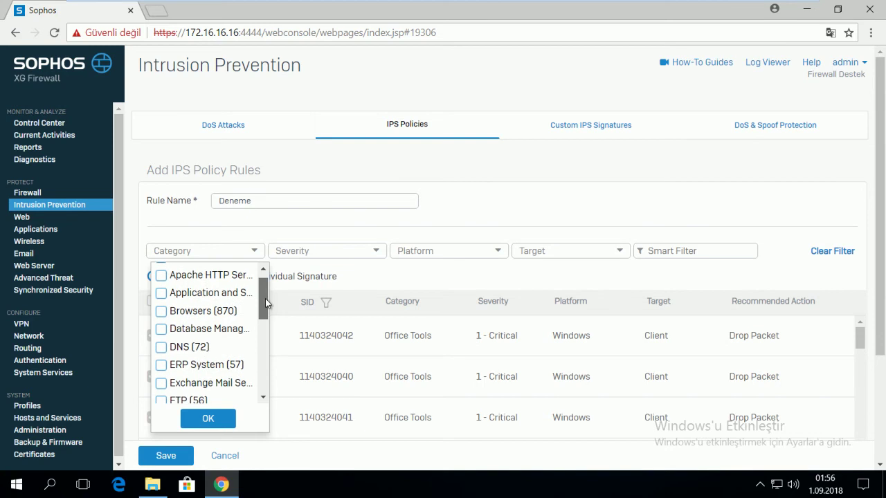
{"action": "left_click", "coordinate": [161, 311]}
{"action": "left_click", "coordinate": [208, 418]}
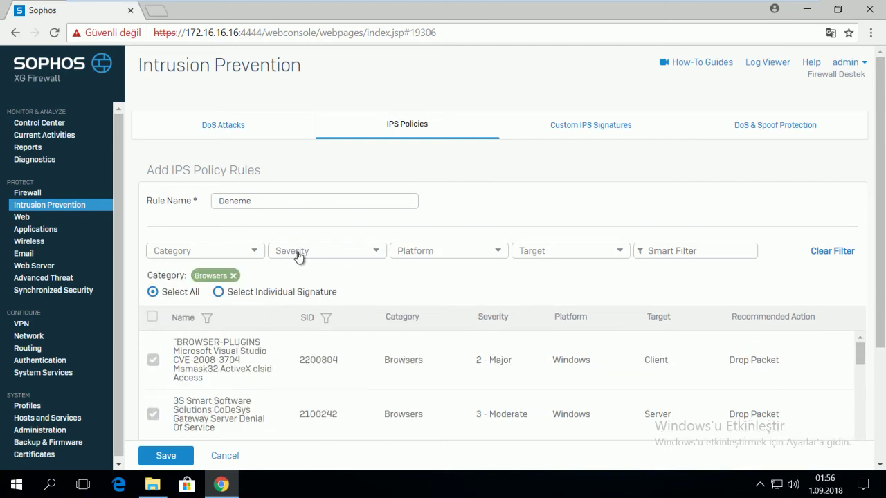
{"action": "left_click", "coordinate": [298, 254]}
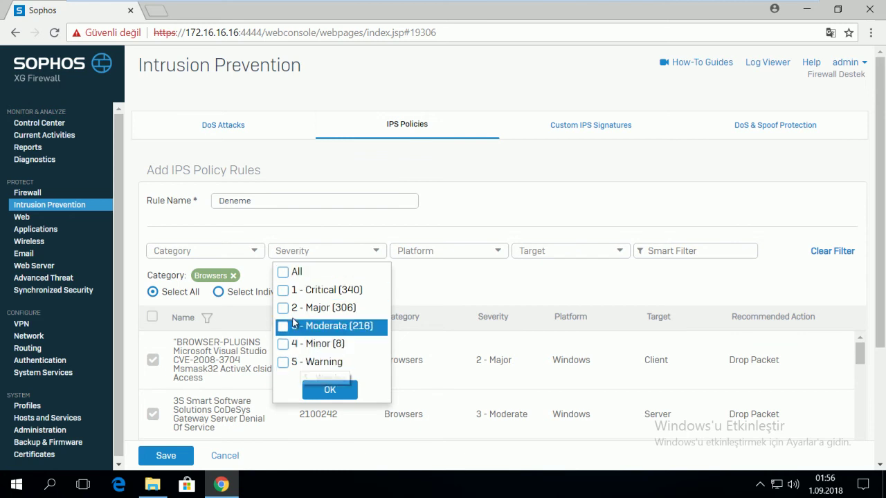
{"action": "left_click", "coordinate": [283, 291]}
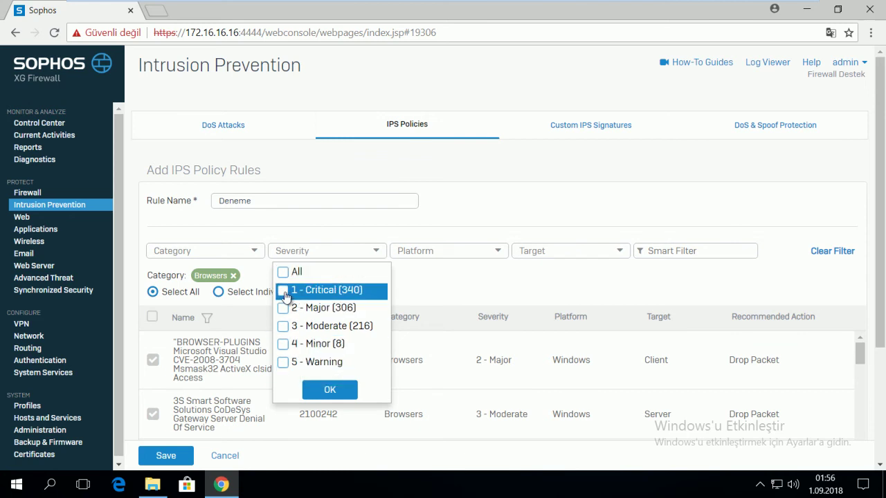
{"action": "left_click", "coordinate": [318, 390]}
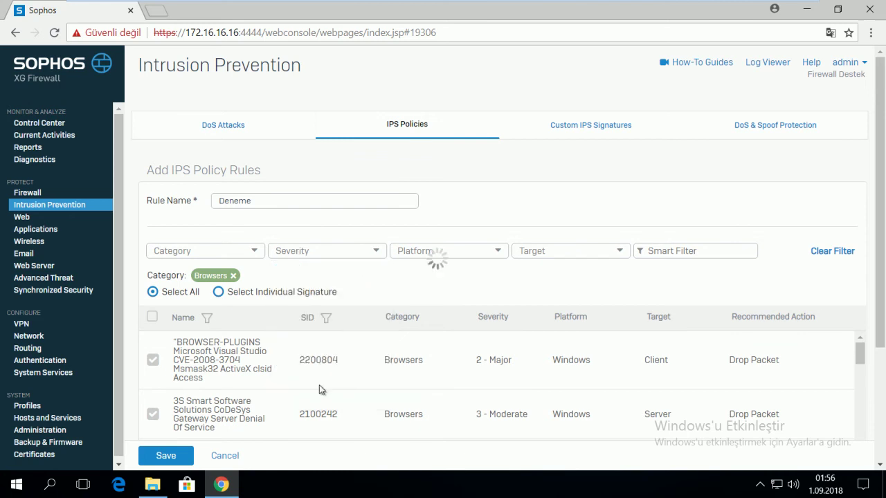
Step: Narrow the rule's signatures to the Windows platform and the Client target
{"action": "left_click", "coordinate": [420, 252]}
{"action": "left_click", "coordinate": [405, 290]}
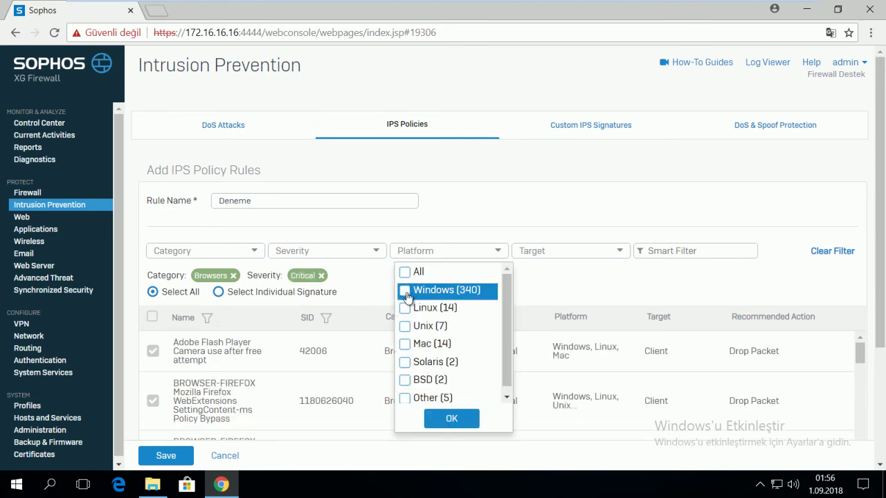
{"action": "left_click", "coordinate": [450, 420]}
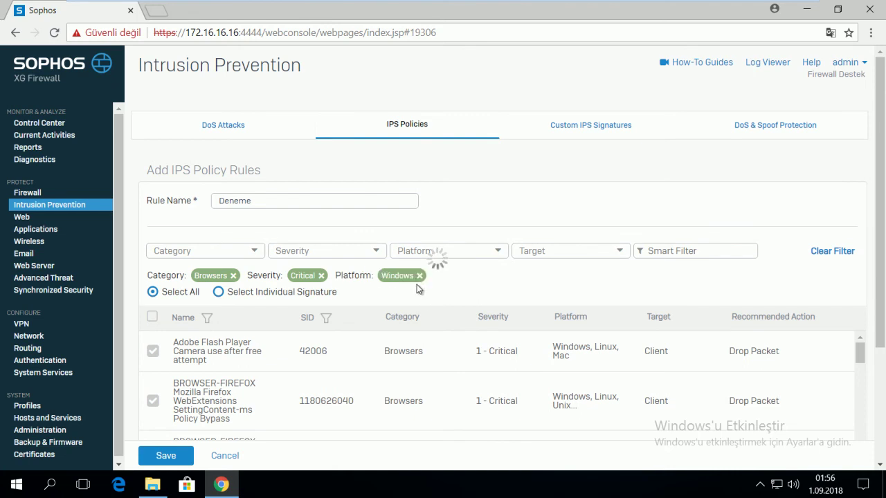
{"action": "left_click", "coordinate": [534, 256]}
{"action": "left_click", "coordinate": [526, 291]}
{"action": "left_click", "coordinate": [572, 336]}
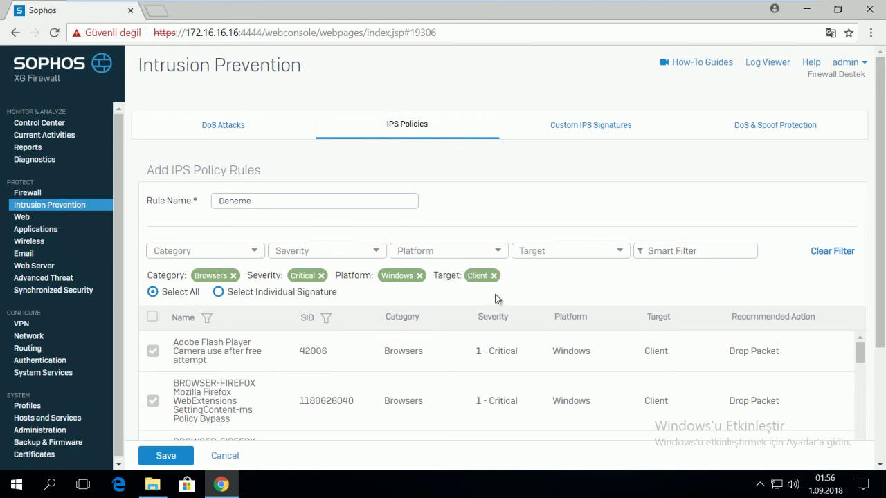
Step: Examine the signatures matching the Deneme rule's filters and the Smart Filter field
{"action": "scroll", "coordinate": [416, 277], "scroll_direction": "down", "scroll_amount": 1}
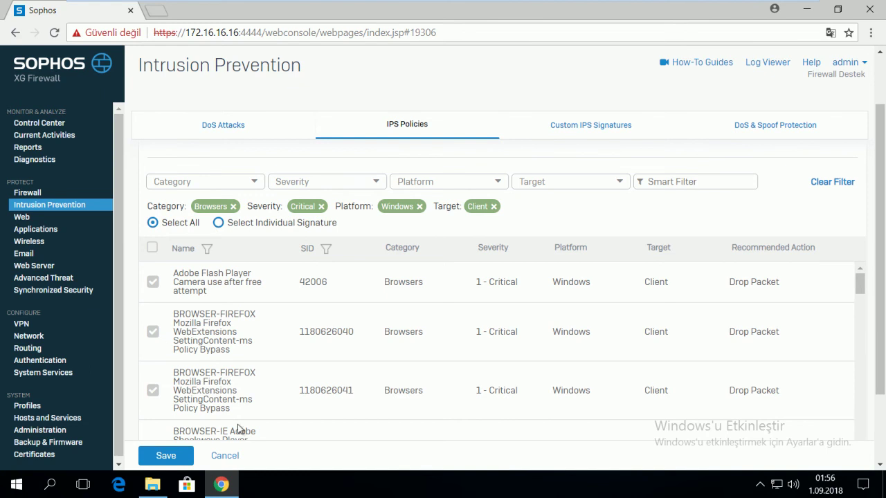
{"action": "scroll", "coordinate": [277, 376], "scroll_direction": "down", "scroll_amount": 15}
{"action": "scroll", "coordinate": [290, 379], "scroll_direction": "down", "scroll_amount": 10}
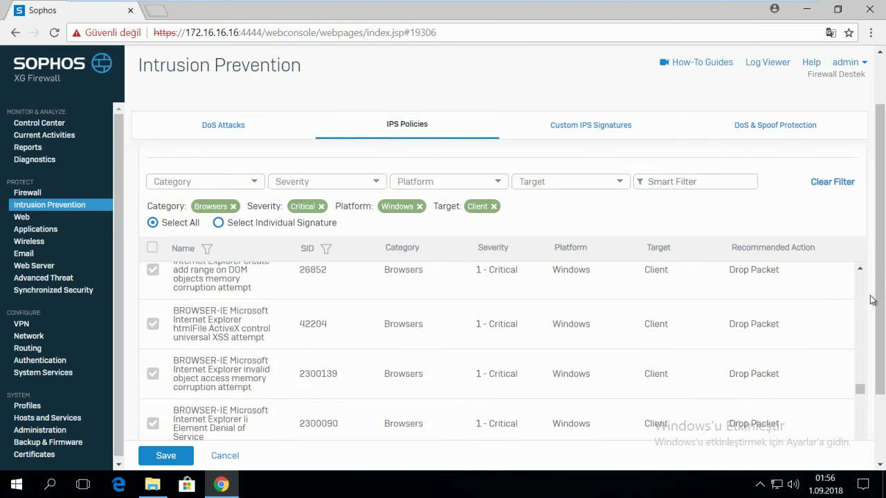
{"action": "scroll", "coordinate": [871, 300], "scroll_direction": "down", "scroll_amount": 2}
{"action": "left_click_drag", "start_coordinate": [860, 297], "coordinate": [865, 425]}
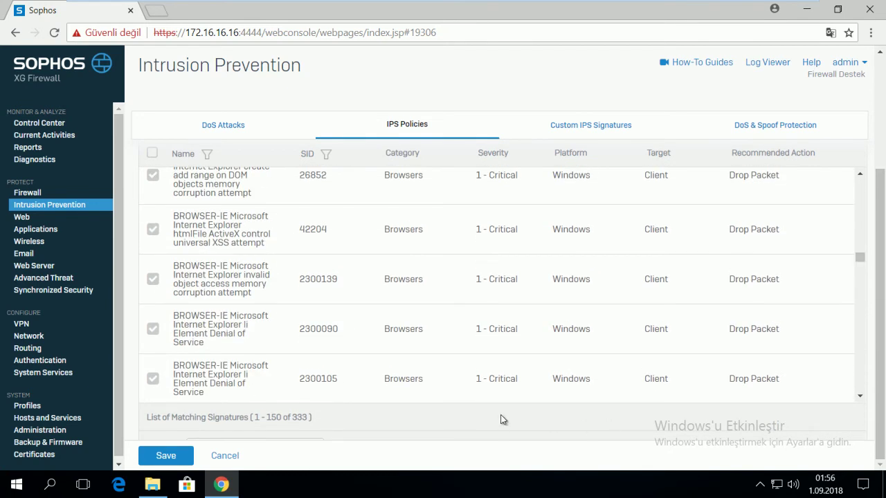
{"action": "scroll", "coordinate": [707, 263], "scroll_direction": "up", "scroll_amount": 5}
{"action": "scroll", "coordinate": [707, 267], "scroll_direction": "up", "scroll_amount": 10}
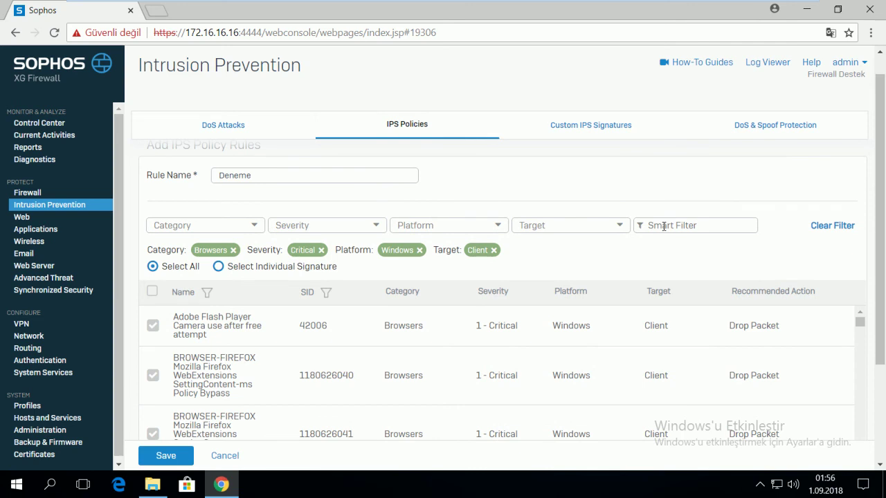
{"action": "left_click", "coordinate": [664, 225]}
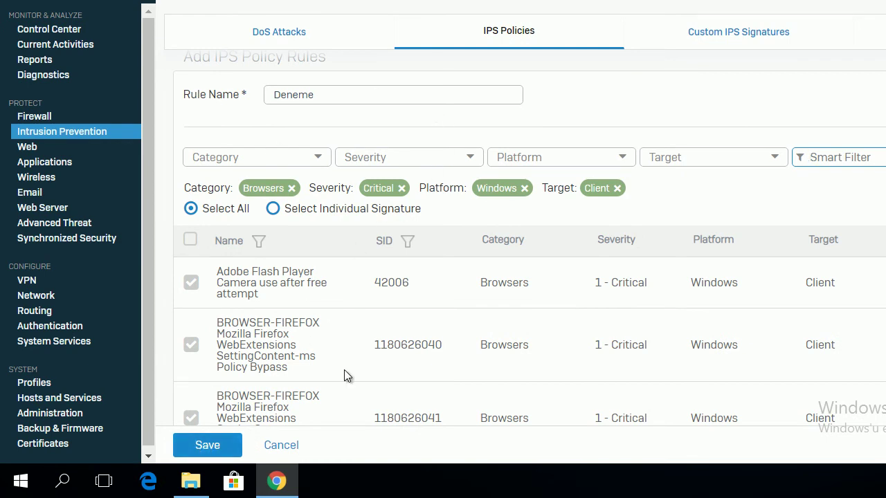
Step: Save the Deneme rule with all matching signatures selected, and save the IPS-Policy policy
{"action": "left_click", "coordinate": [208, 445]}
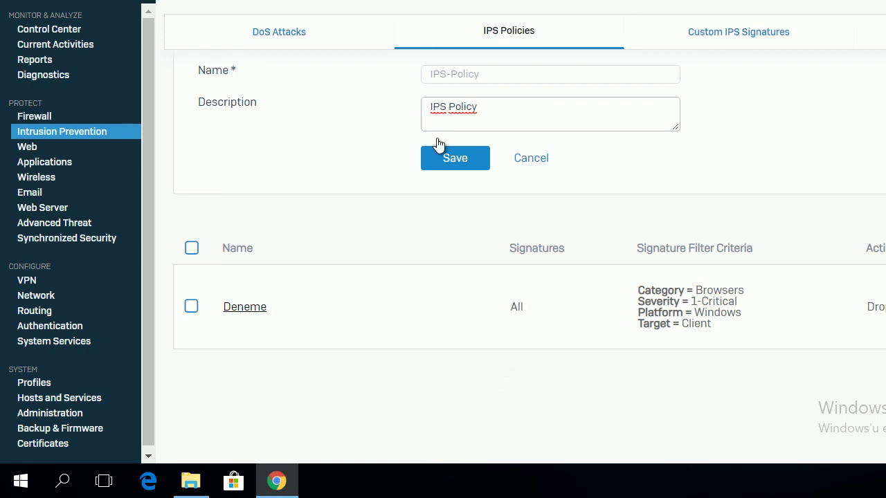
{"action": "left_click", "coordinate": [454, 166]}
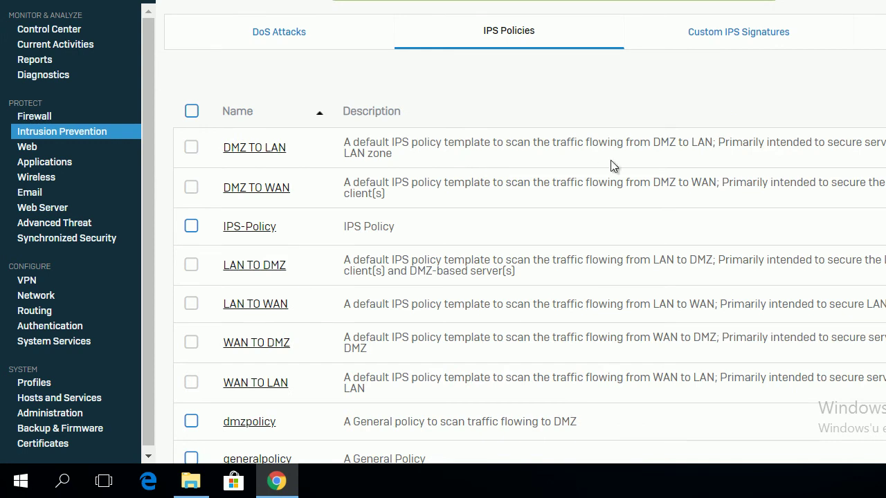
Step: Set the intrusion prevention policy of the Personel-Internet firewall rule to IPS-Policy and save the rule
{"action": "left_click", "coordinate": [35, 118]}
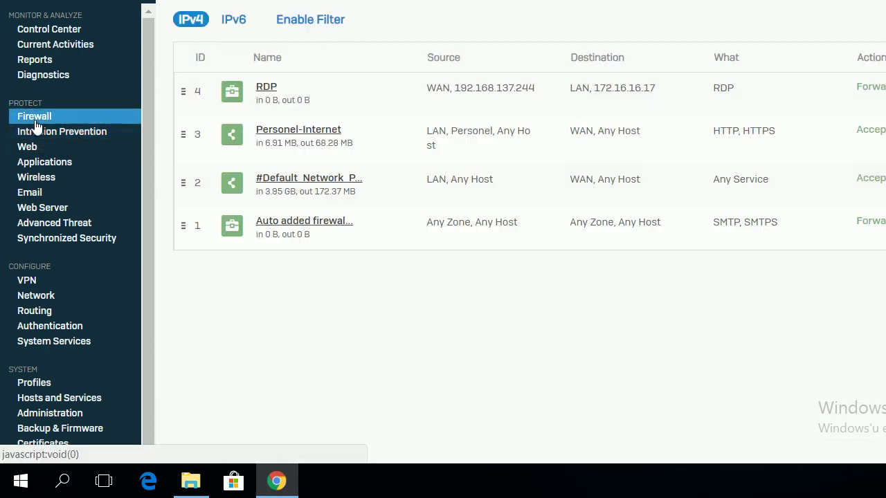
{"action": "left_click", "coordinate": [307, 135]}
{"action": "scroll", "coordinate": [336, 260], "scroll_direction": "down", "scroll_amount": 10}
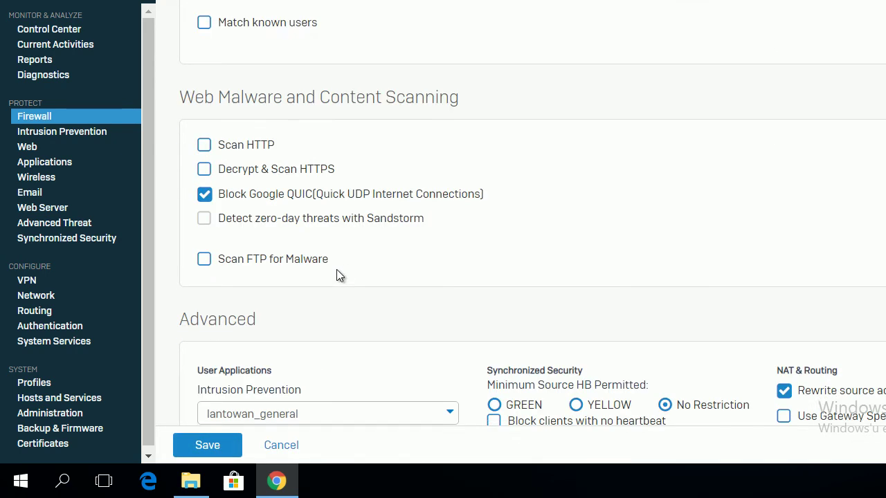
{"action": "scroll", "coordinate": [339, 278], "scroll_direction": "down", "scroll_amount": 1}
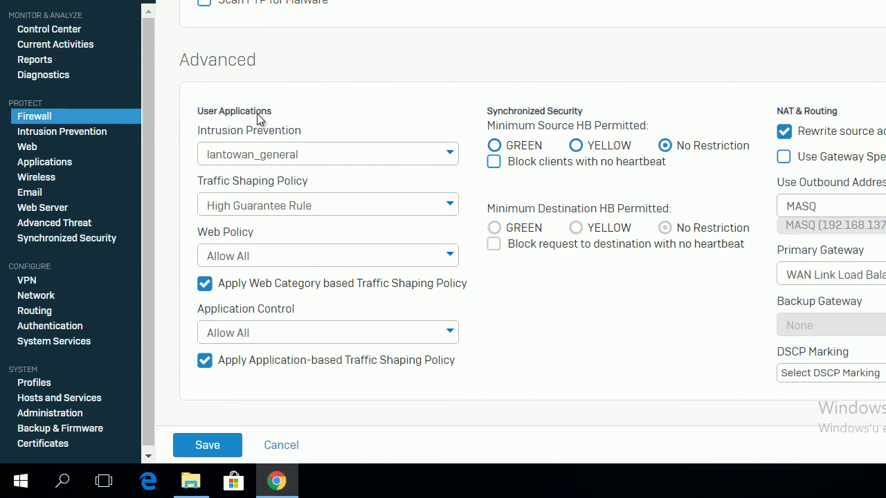
{"action": "left_click", "coordinate": [285, 156]}
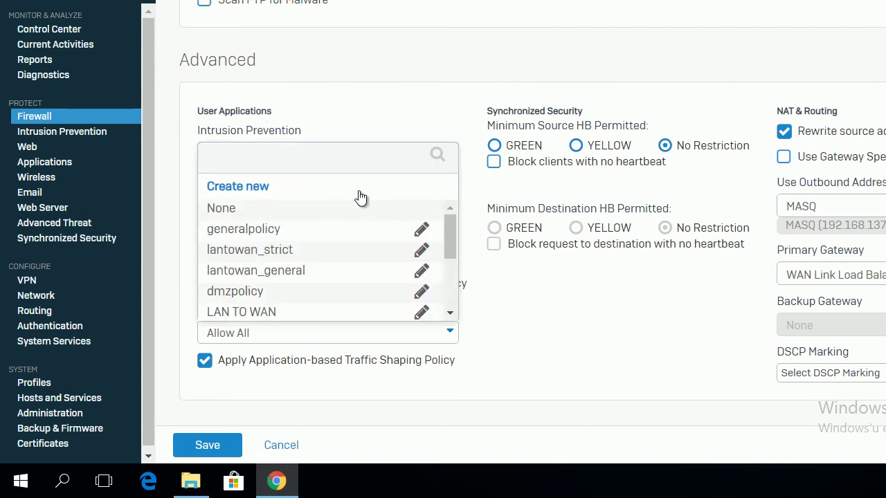
{"action": "left_click_drag", "start_coordinate": [452, 229], "coordinate": [451, 284]}
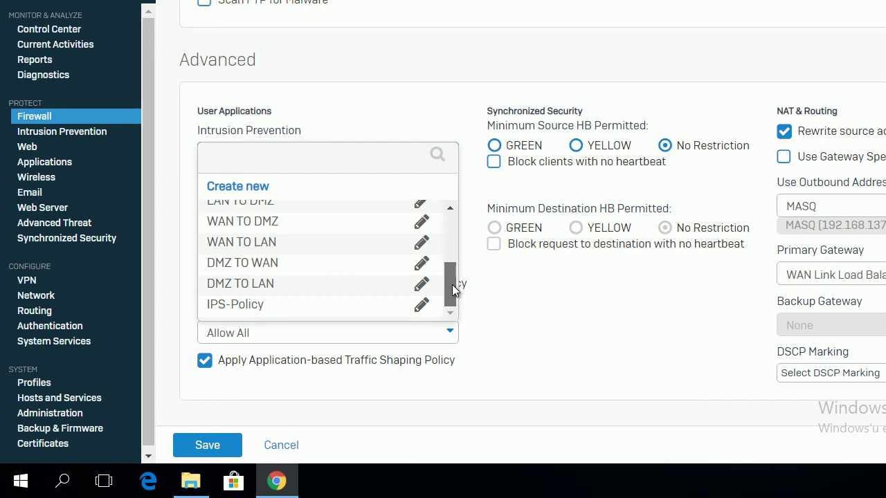
{"action": "left_click", "coordinate": [236, 305]}
{"action": "left_click", "coordinate": [212, 447]}
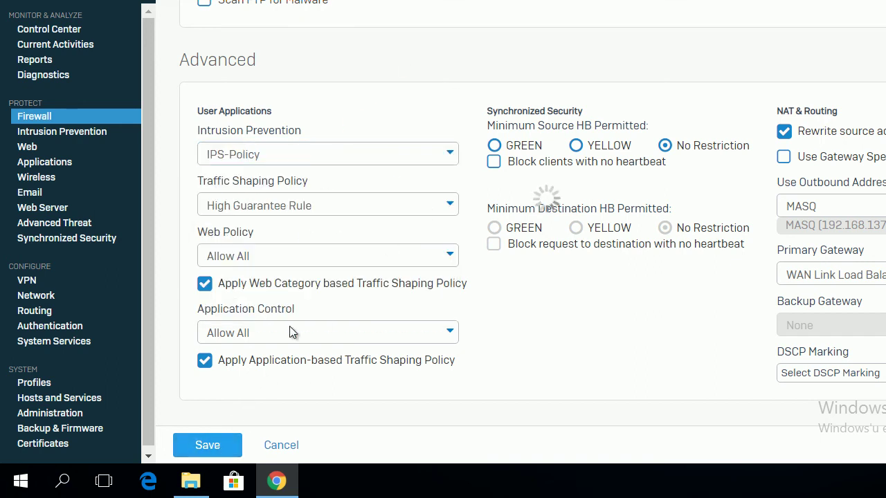